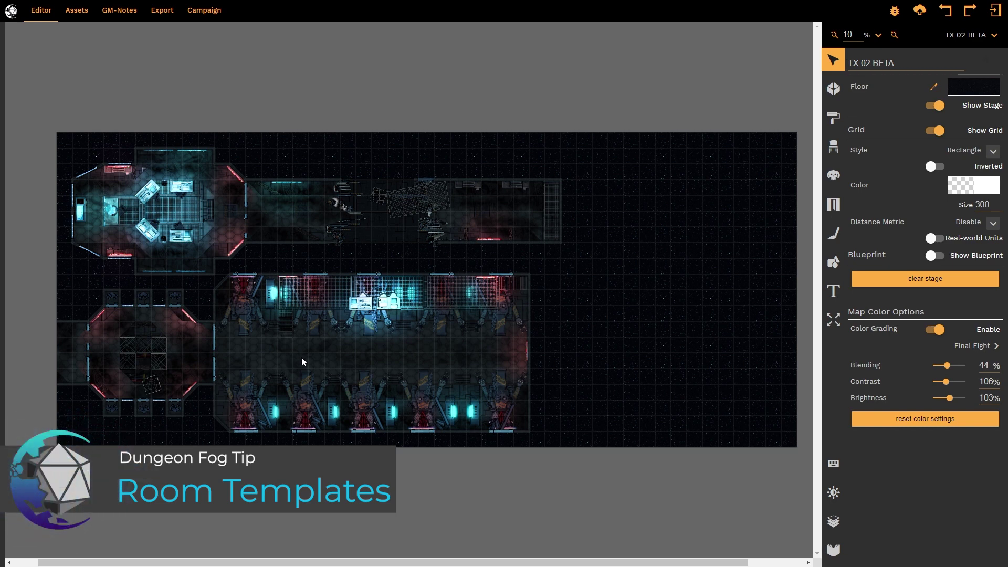
Duplicate the long crew-station room beside the original, then delete the duplicate.
left_click(373, 359)
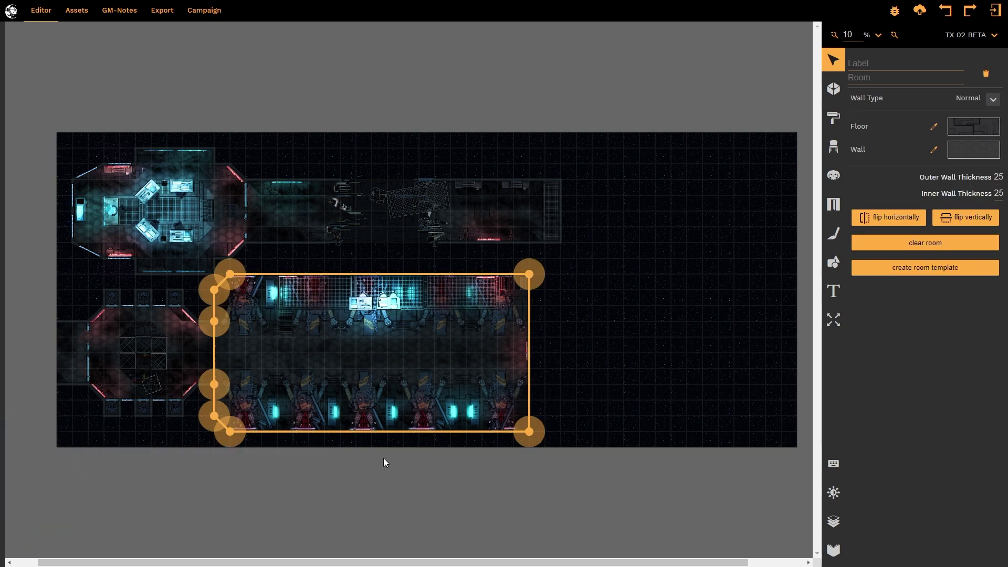
key("ctrl+d")
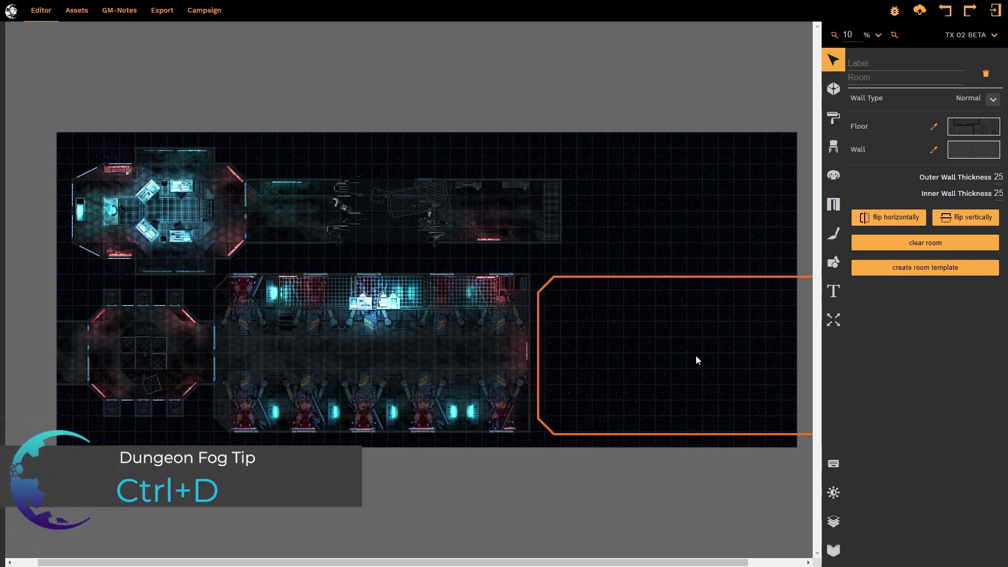
left_click(697, 357)
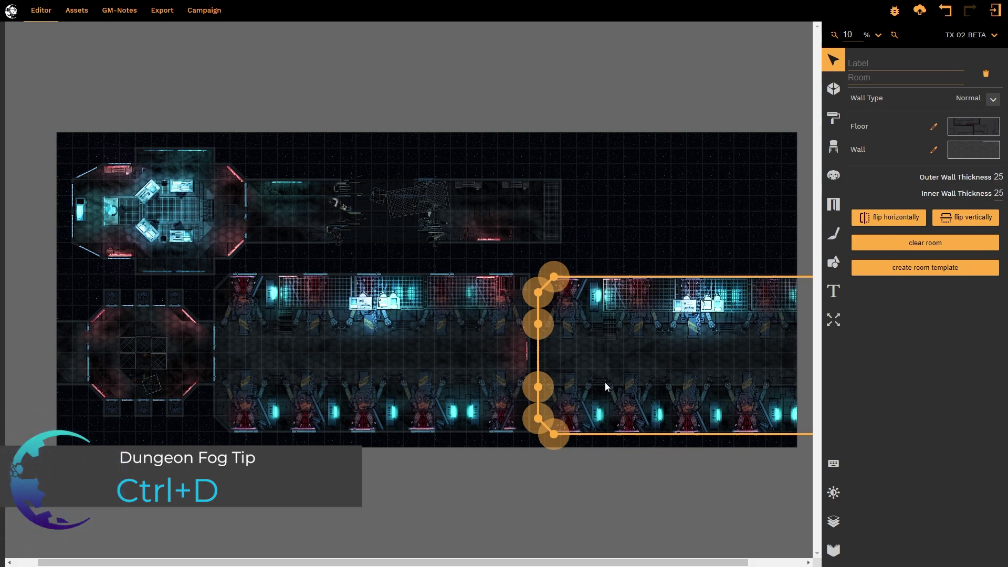
key("Delete")
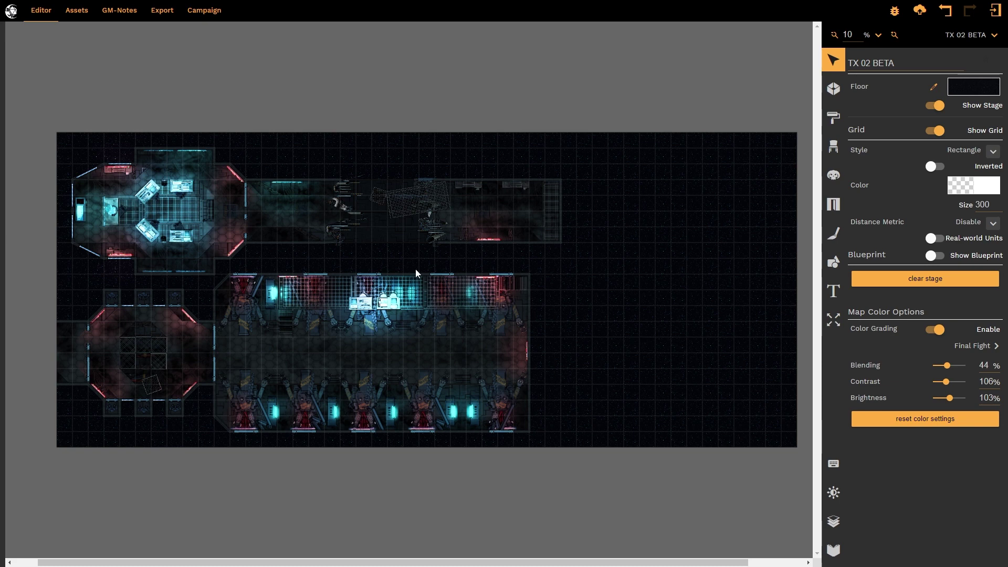
Select the top-left bridge room, clear its contents, undo the clearing, and reselect it.
left_click(226, 227)
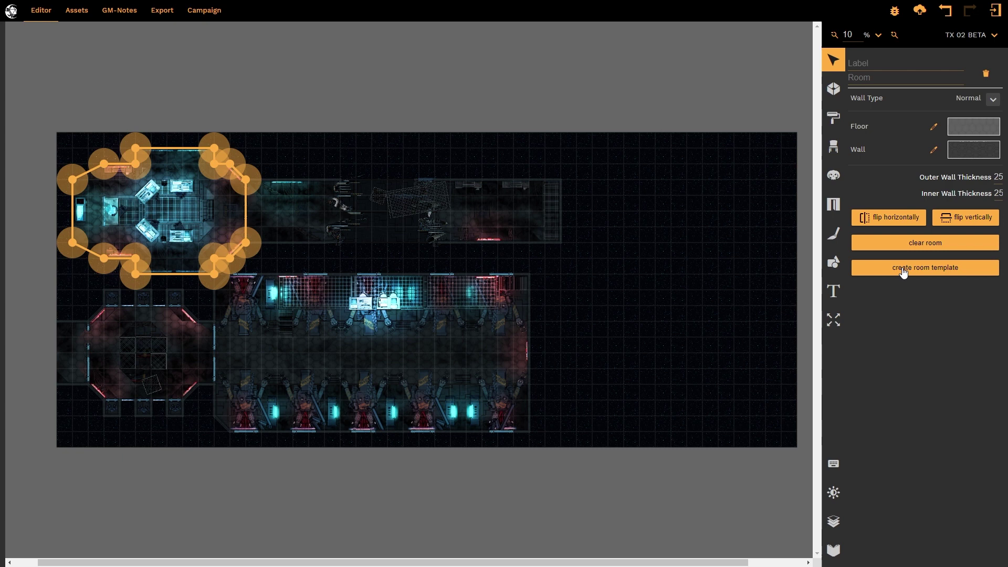
left_click(907, 246)
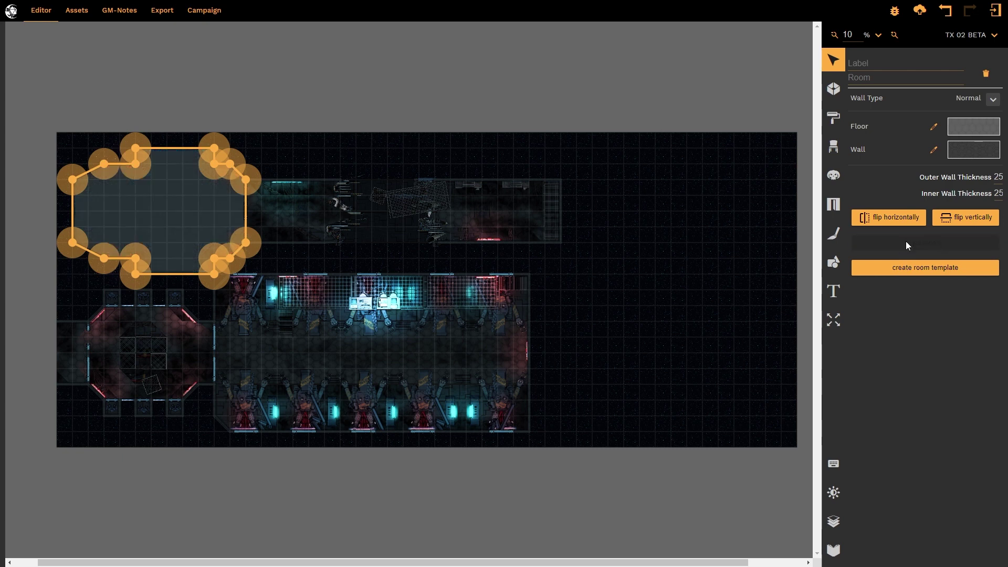
key("ctrl+z")
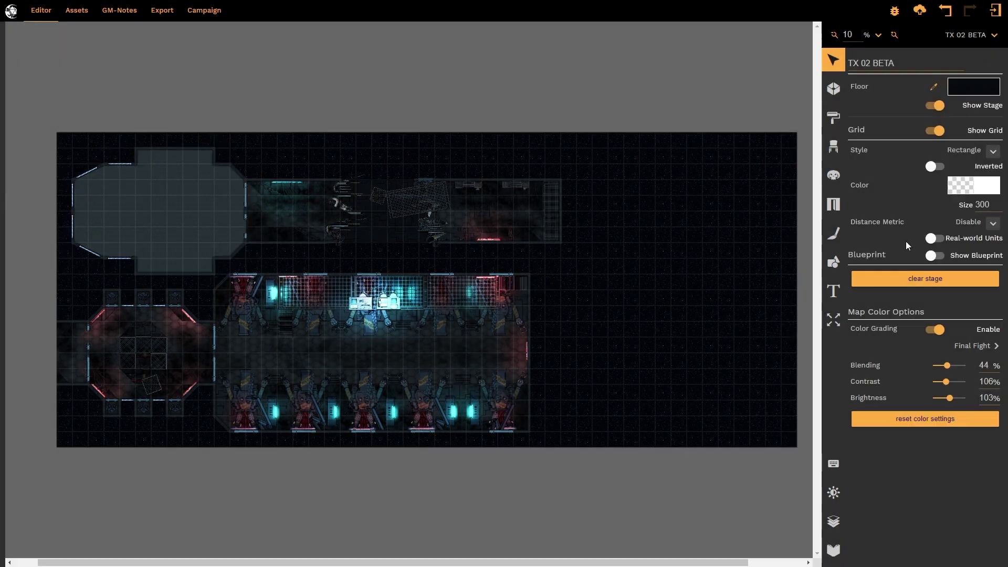
left_click(240, 228)
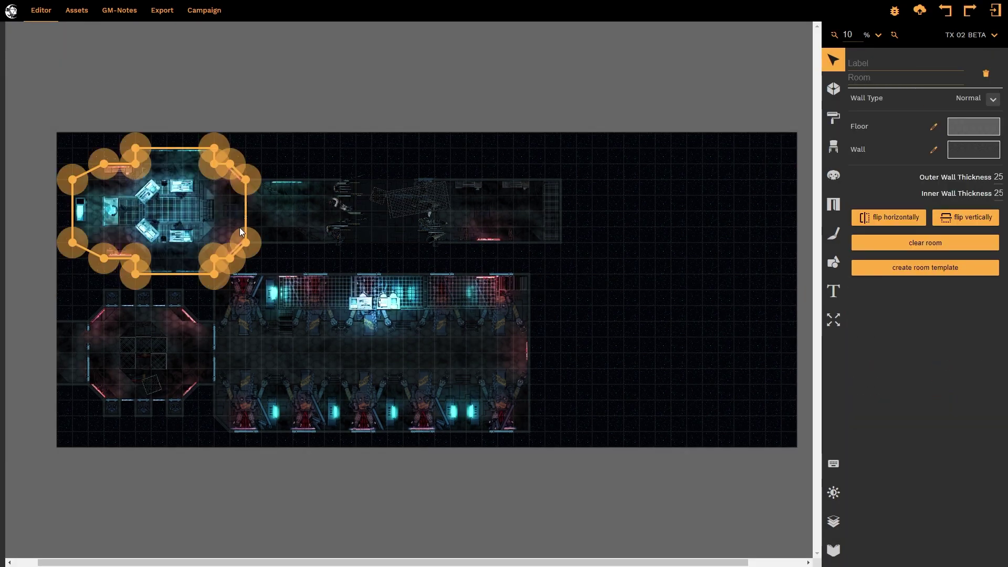
Start a room template from the bridge room named 'Destroyed Bridge Starship'.
left_click(949, 272)
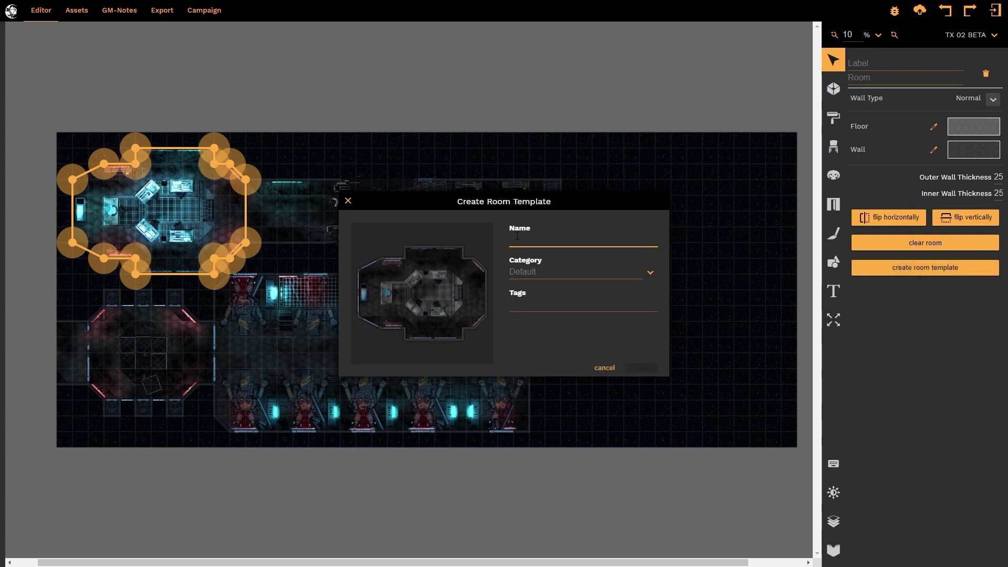
type("Destroyed S")
key("BackSpace")
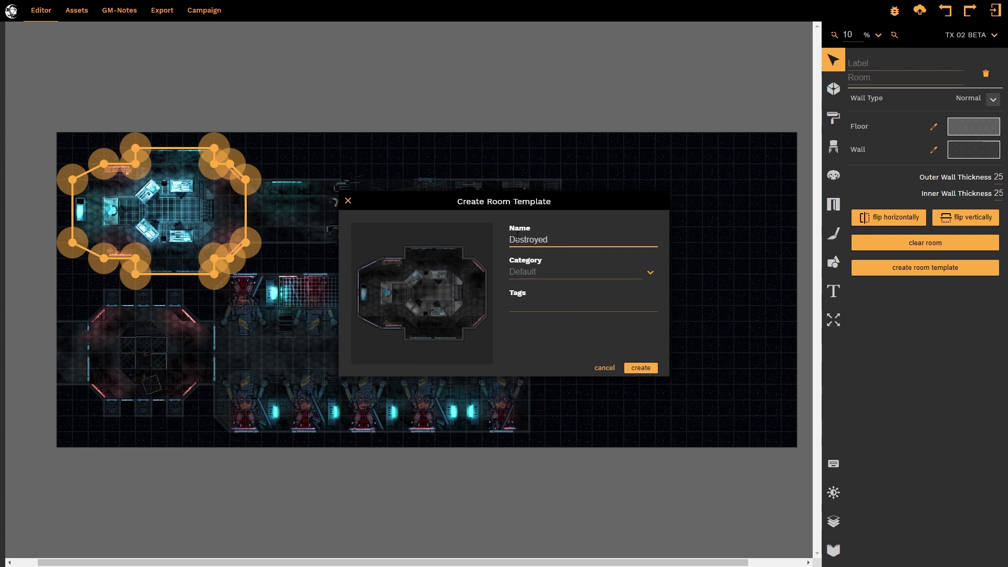
type("Bridge Starship")
Set the template category to Scifi and add tags bridge, battle damage and starship.
left_click(651, 273)
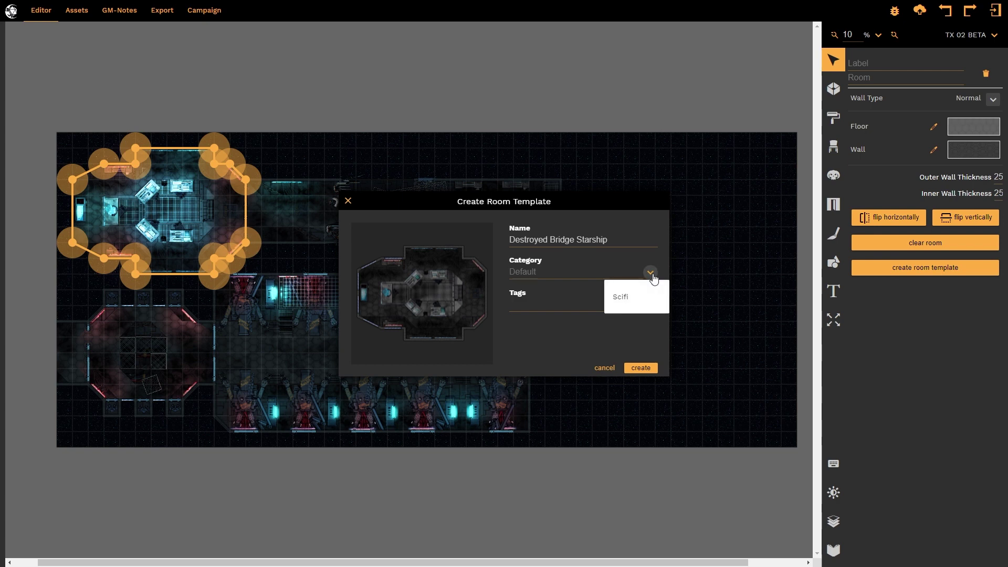
left_click(631, 300)
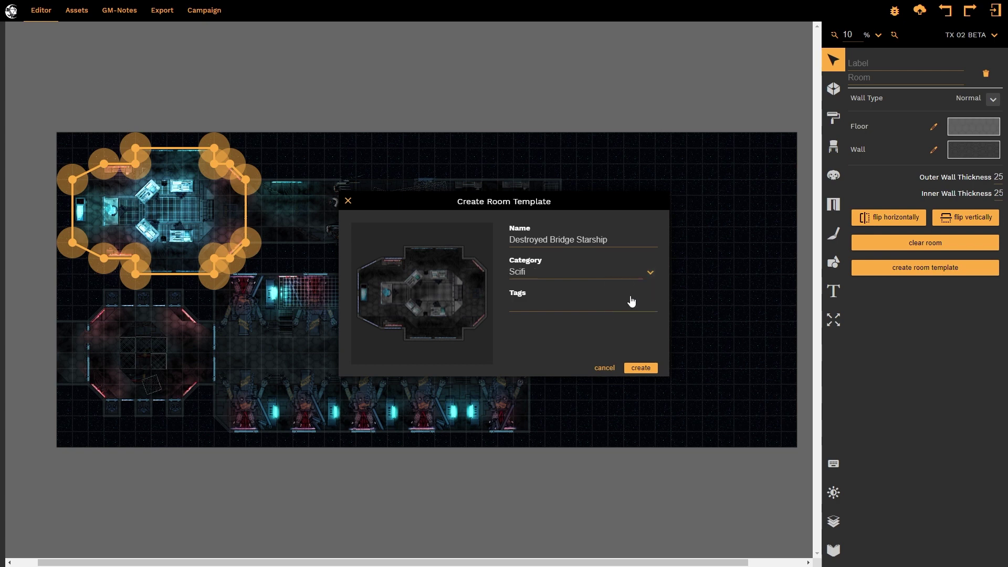
left_click(556, 306)
type("bridge")
key("Return")
type("battle d")
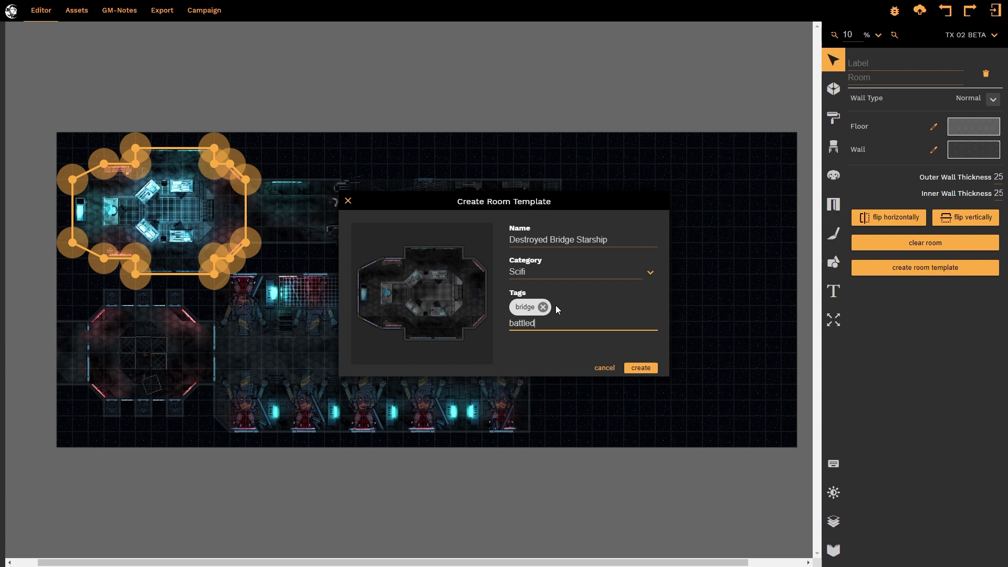
type("amage")
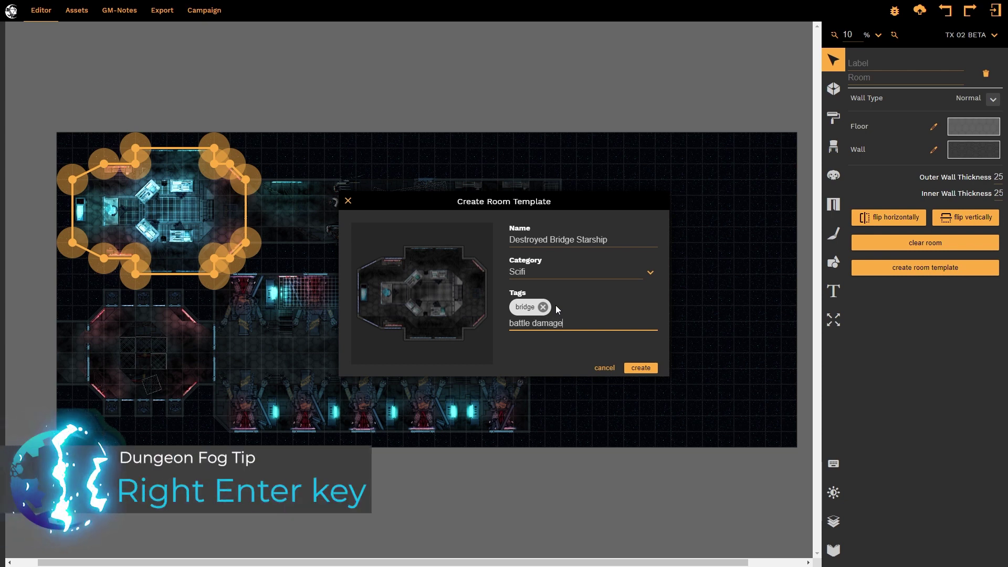
key("Return")
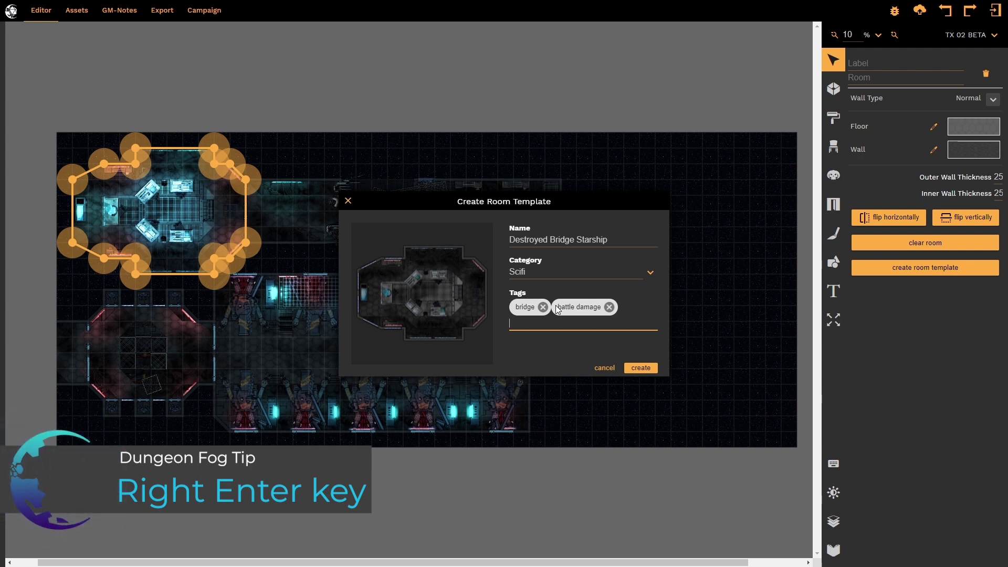
type("starship")
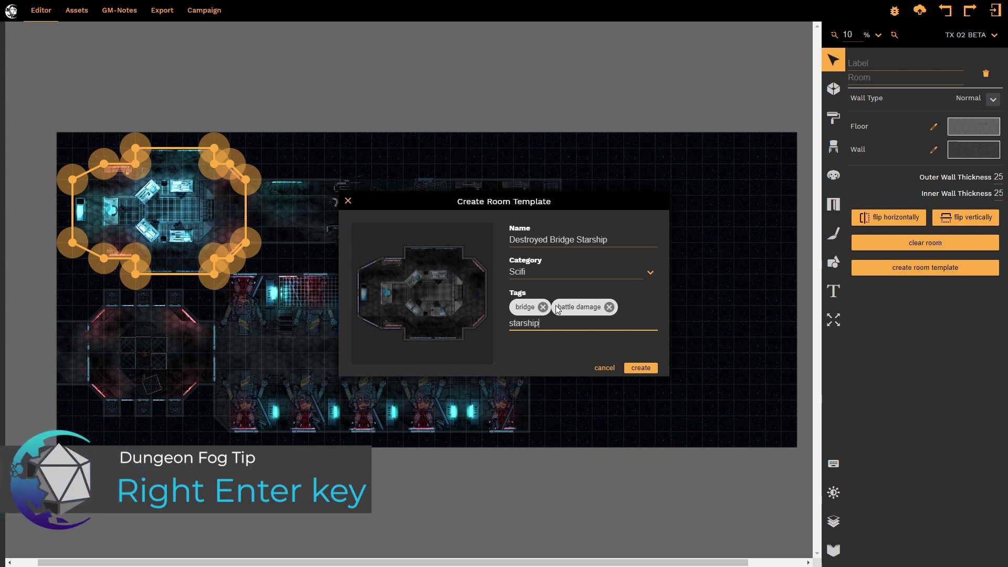
key("Return")
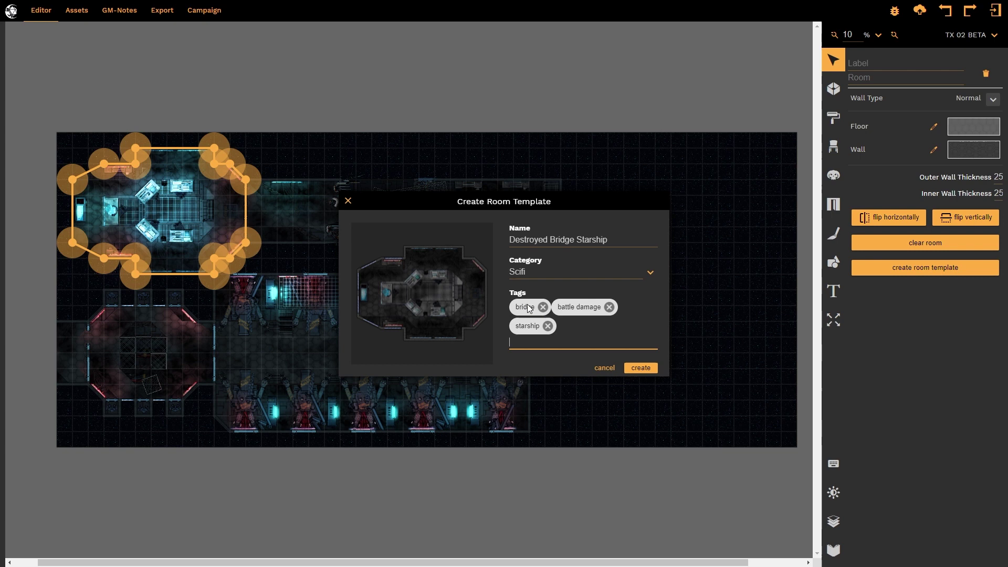
Save the Destroyed Bridge Starship template and place a copy at the map's right side.
left_click(641, 368)
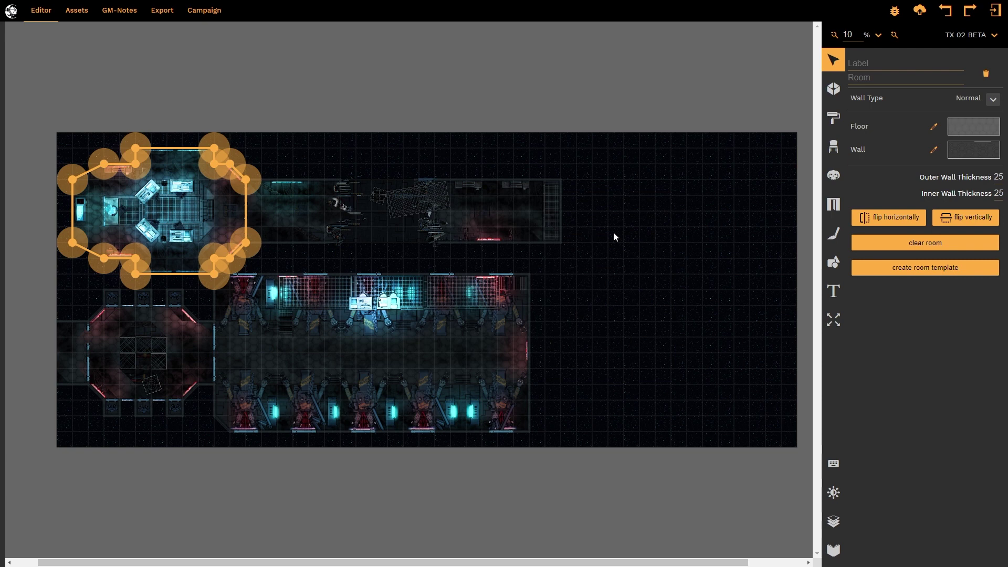
left_click(711, 315)
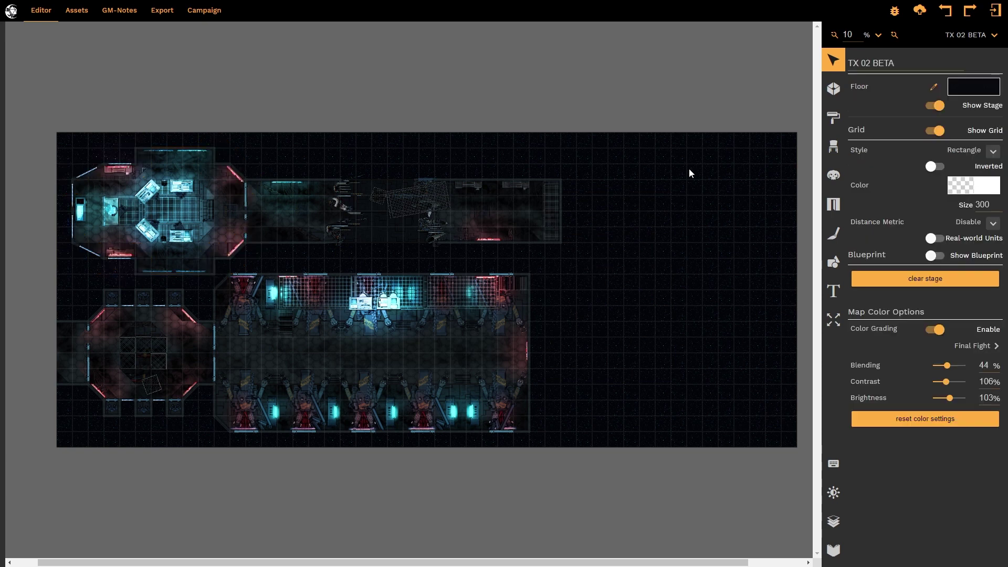
left_click(831, 90)
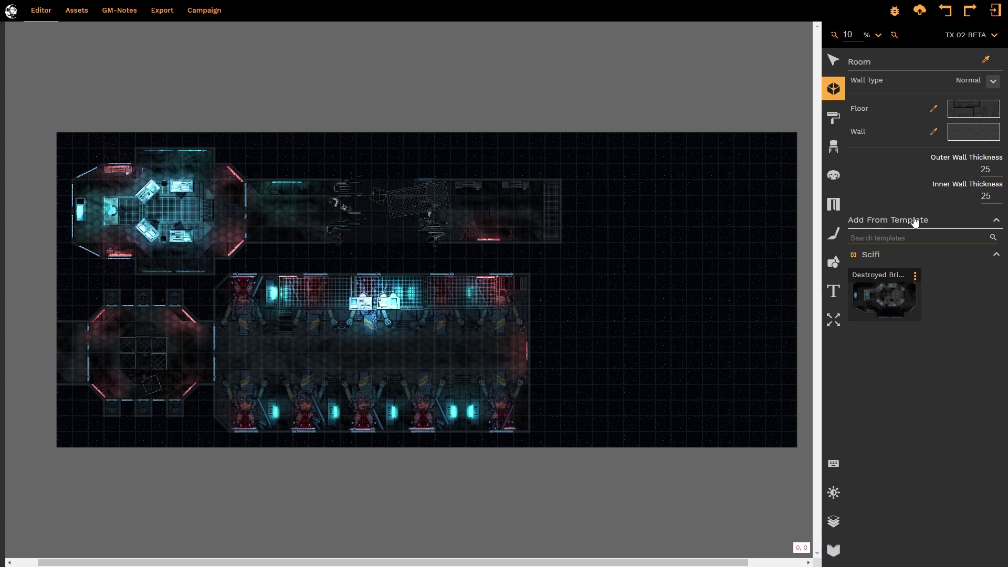
left_click(885, 295)
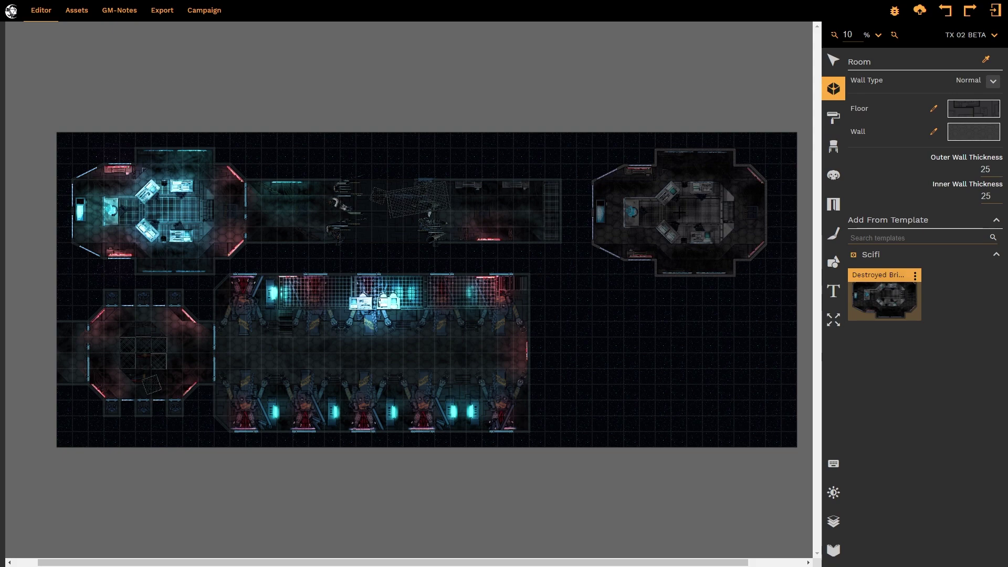
left_click(679, 213)
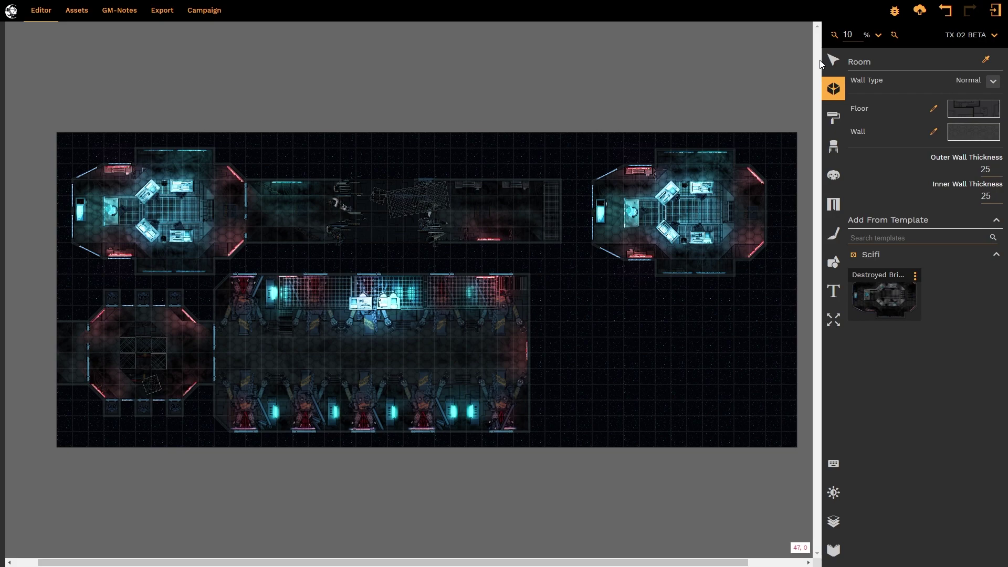
Open the new grass map from the dashboard and place the Destroyed Bridge Starship template on it.
left_click(996, 11)
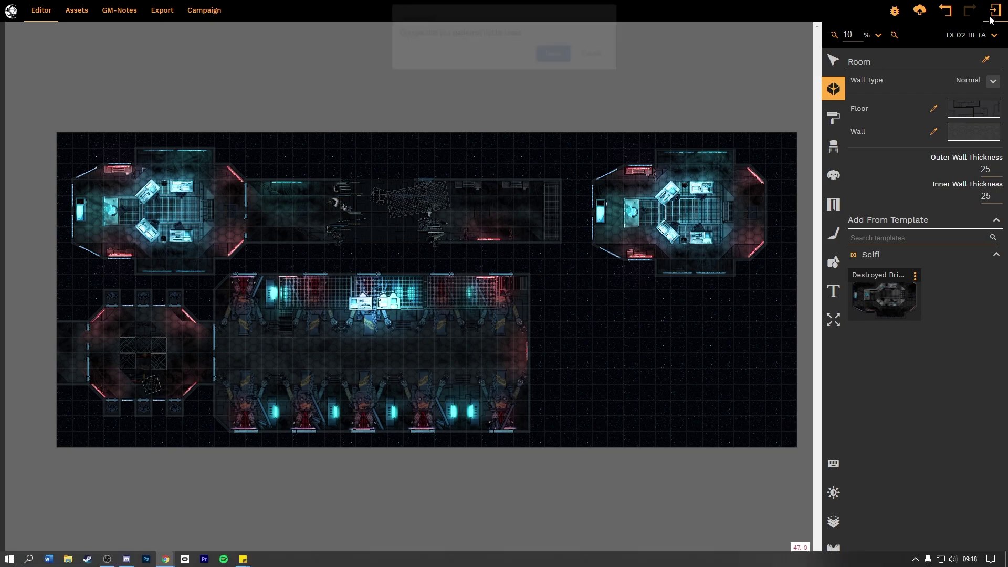
left_click(524, 259)
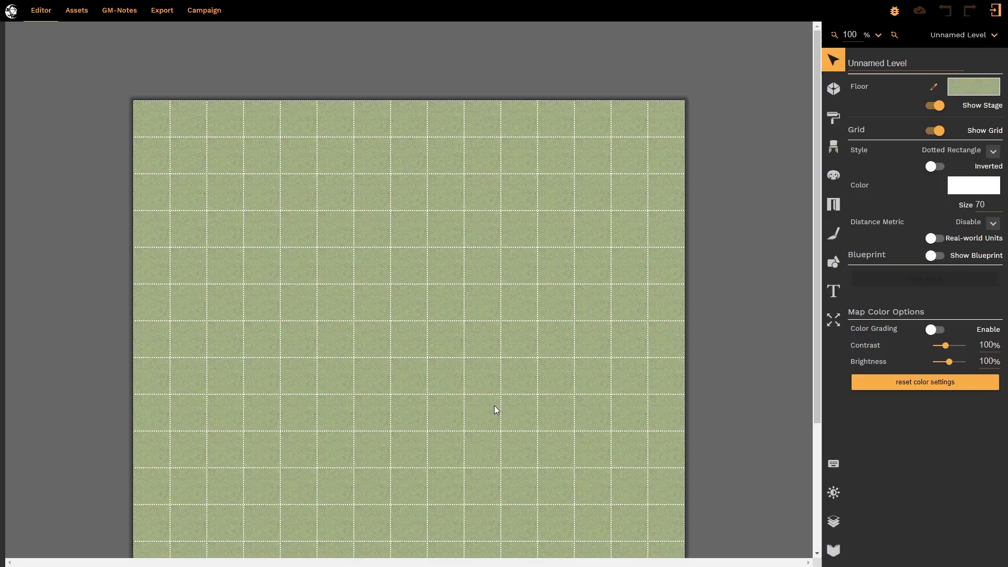
left_click(835, 89)
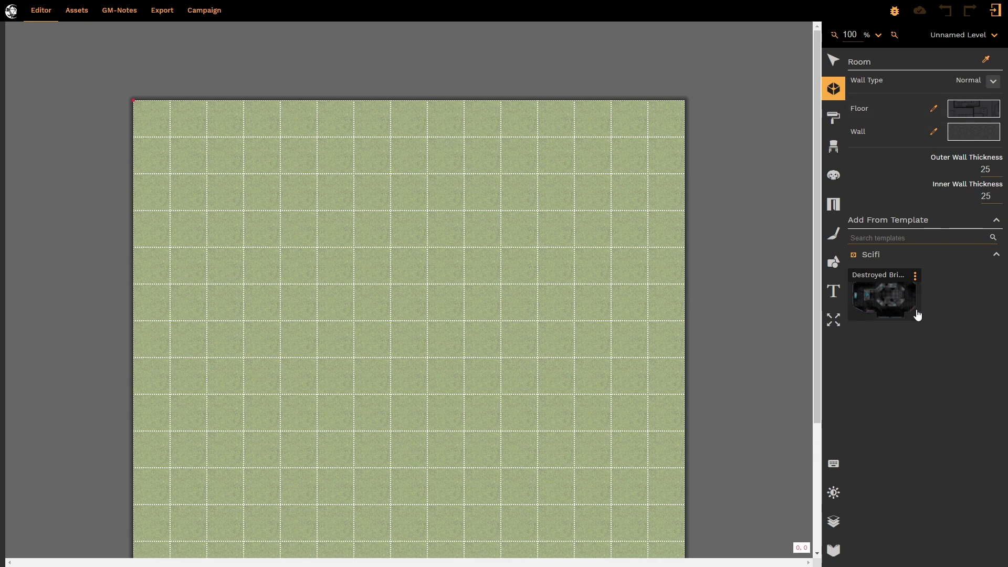
left_click(894, 298)
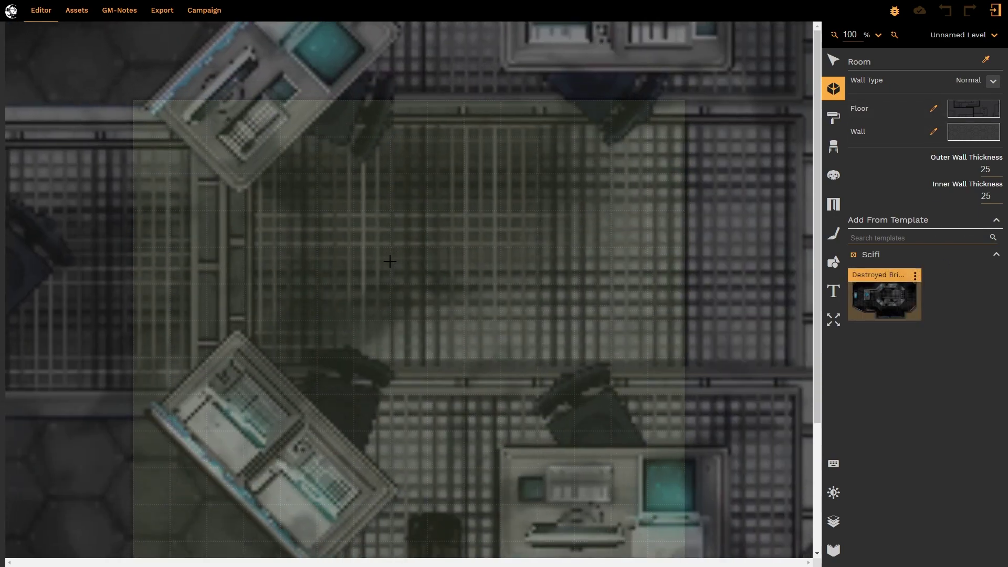
left_click(390, 261)
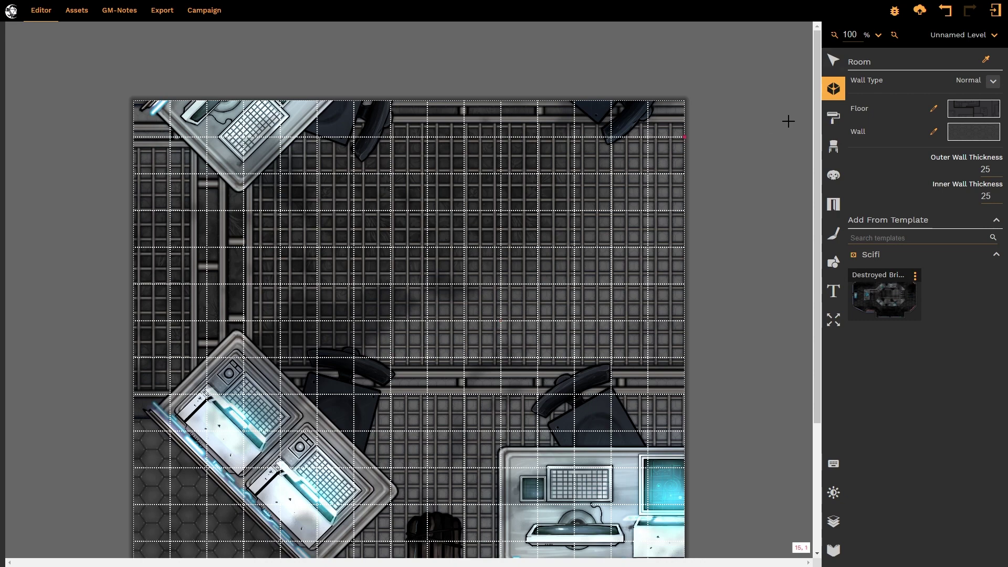
Delete the placed bridge room and set the grid size to 300.
left_click(839, 63)
left_click(534, 242)
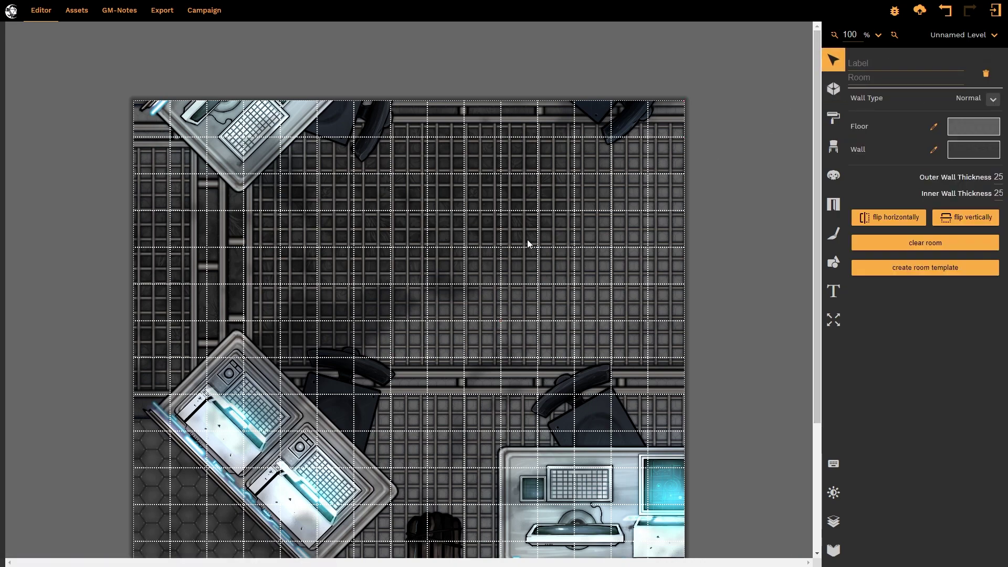
key("Delete")
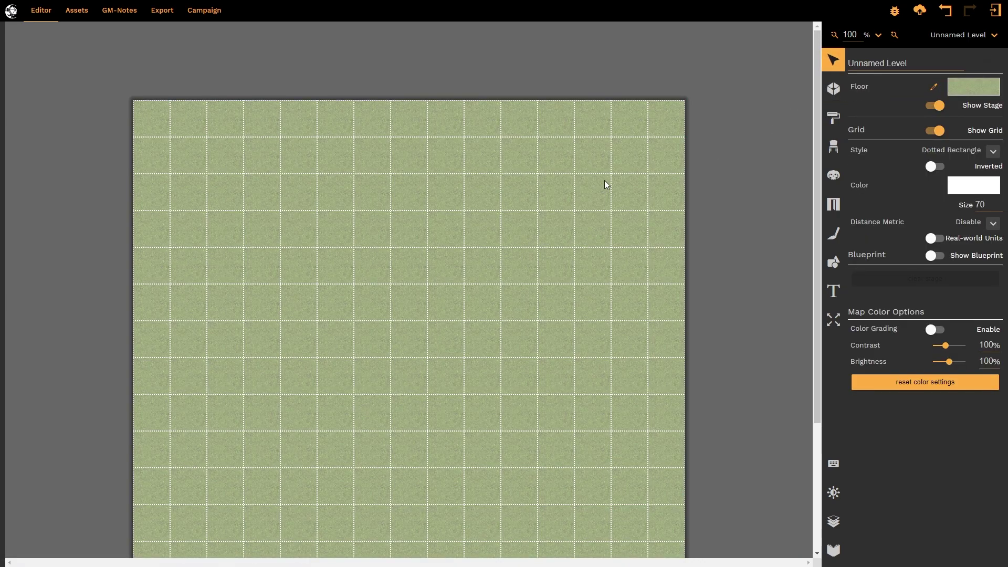
double_click(992, 202)
type("300")
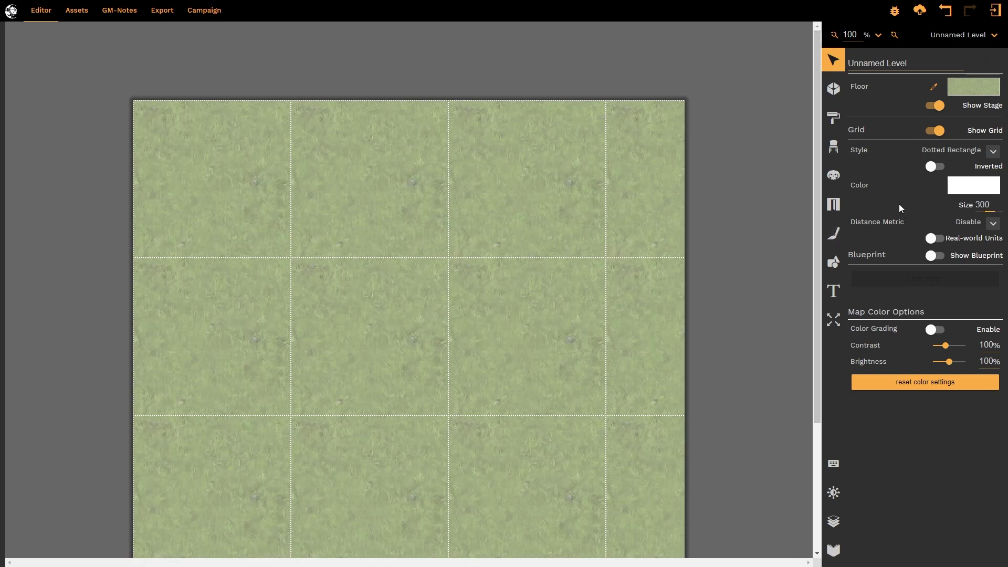
Resize the grass map to 20 by 20 squares.
left_click(833, 319)
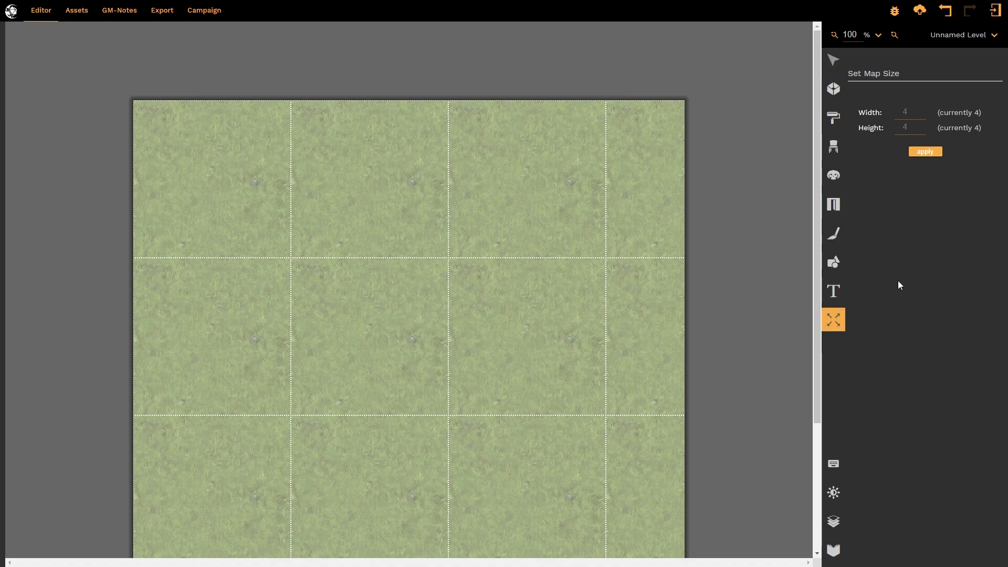
left_click(910, 112)
type("20")
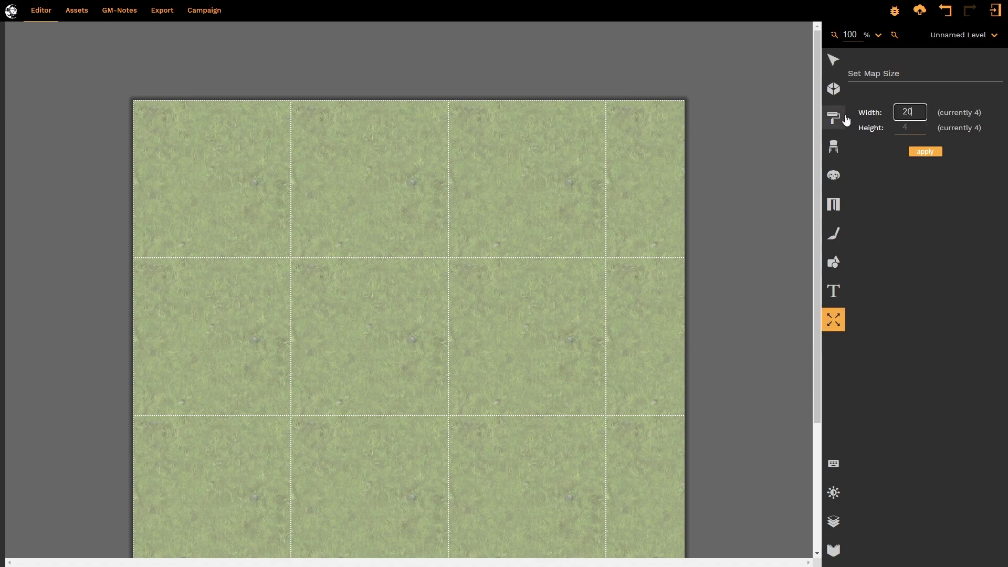
key("Tab")
type("20")
key("Return")
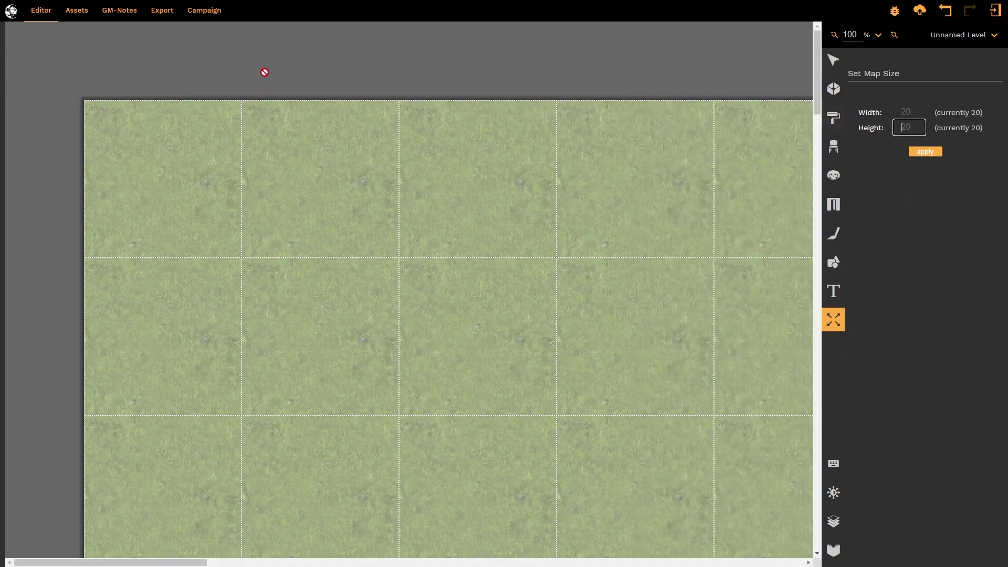
scroll(310, 100, "down", 6)
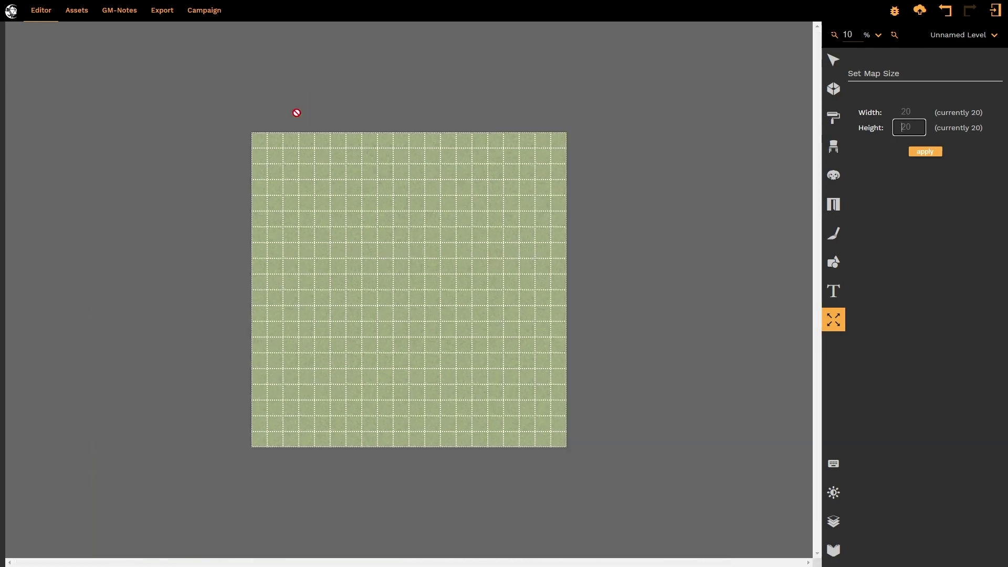
scroll(297, 112, "up", 2)
scroll(587, 202, "down", 1)
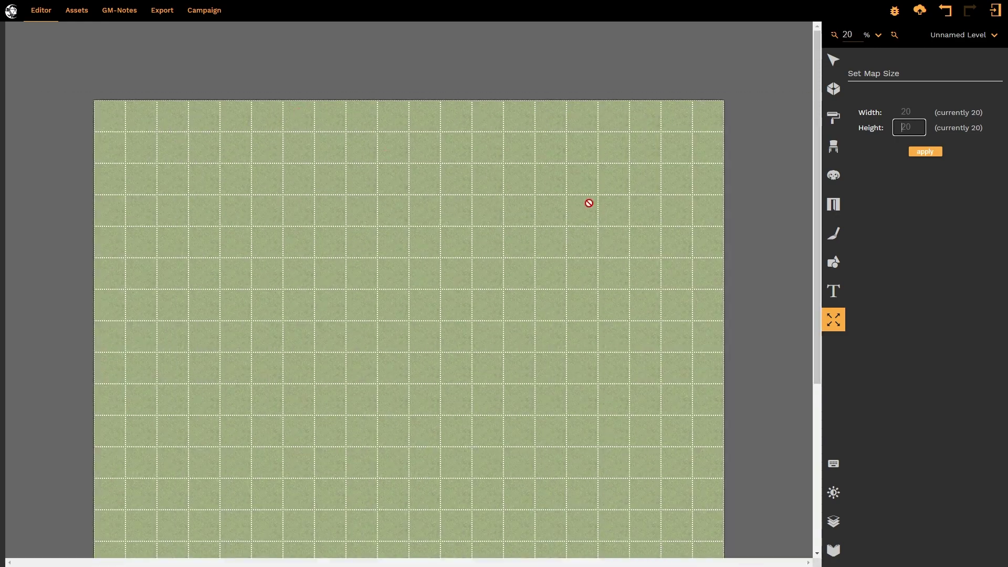
Place the Destroyed Bridge Starship template at the centre of the 20 by 20 map, then deselect it.
left_click(835, 93)
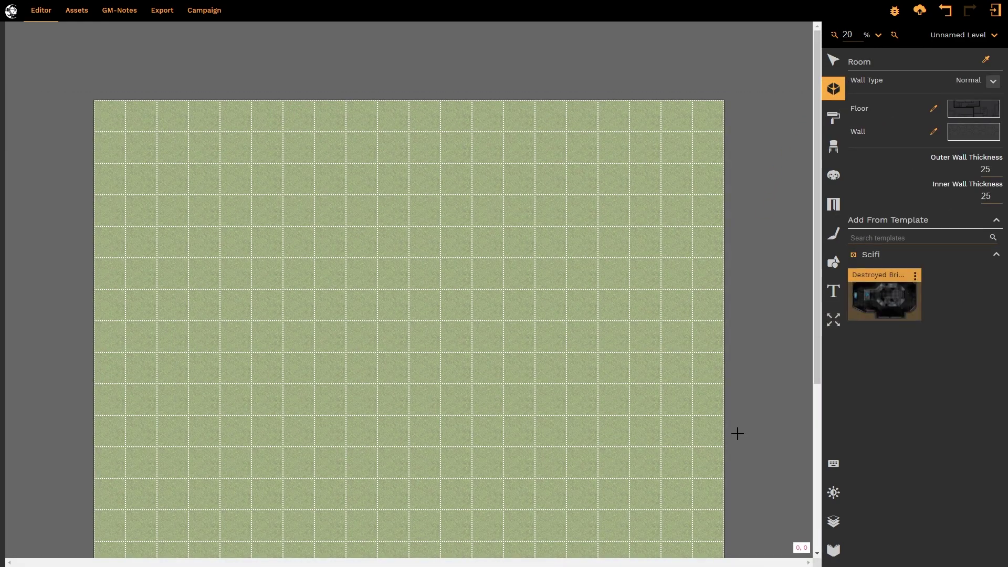
left_click(885, 297)
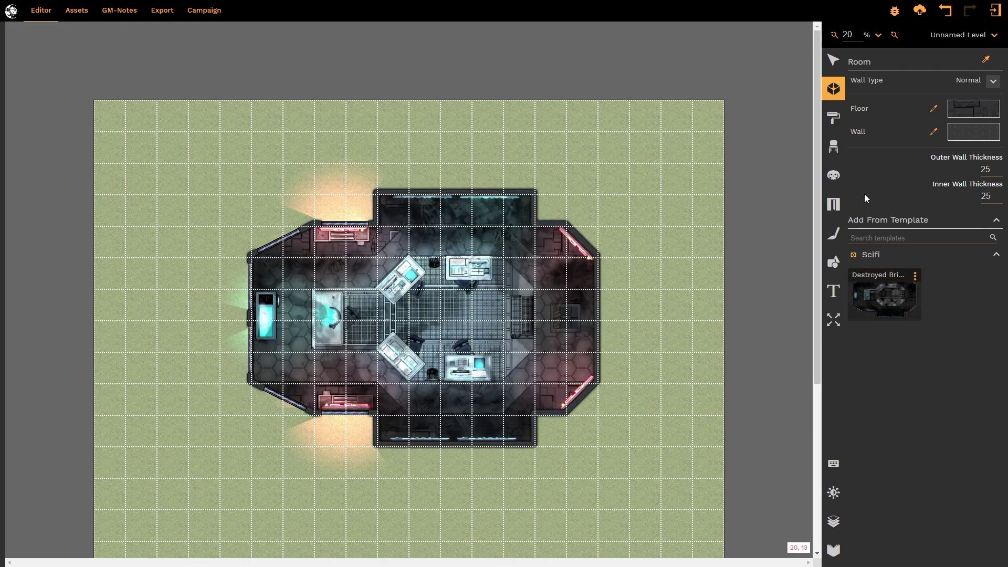
left_click(833, 61)
left_click(521, 373)
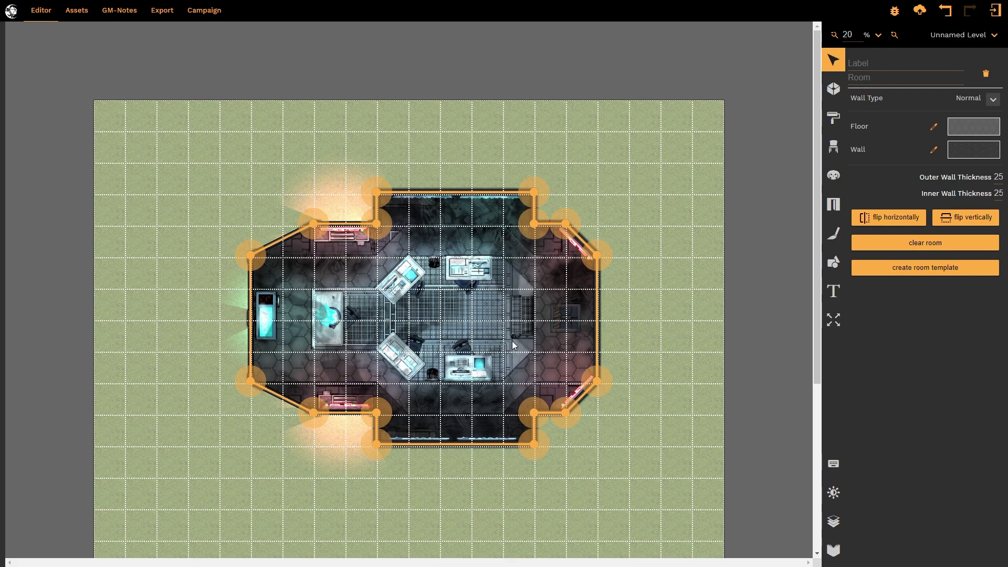
left_click(745, 322)
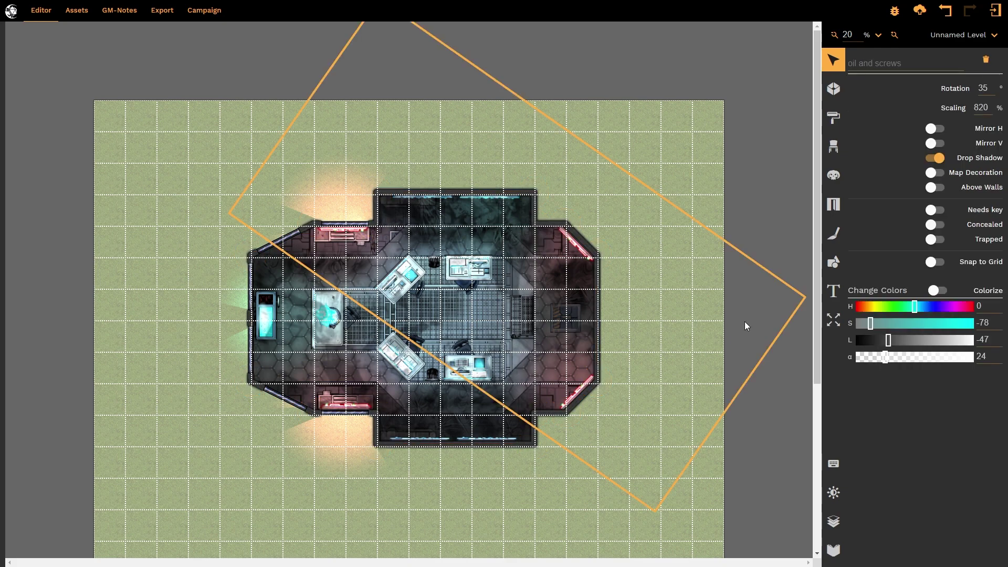
left_click(751, 338)
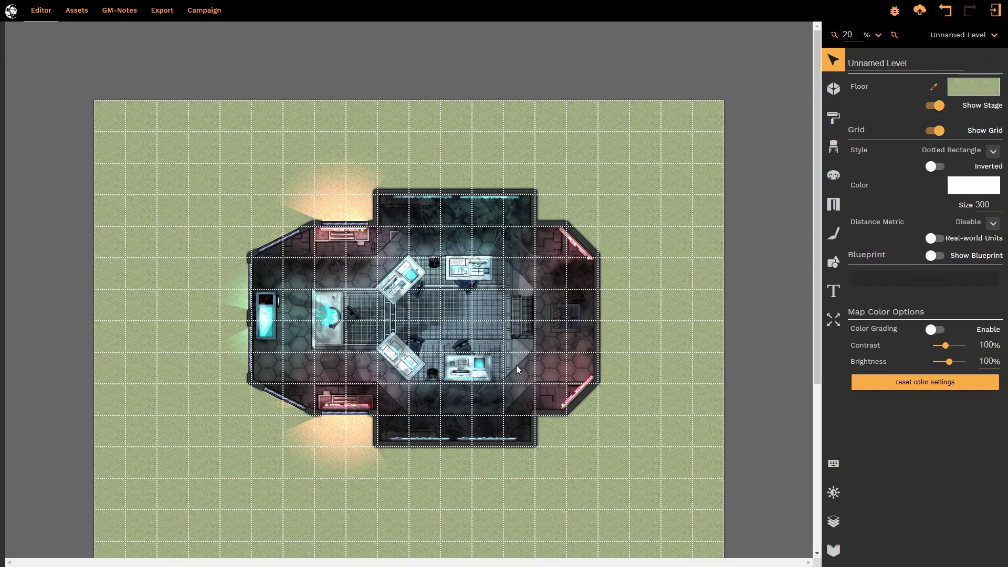
View the bridge template's details (name, category, tags) and cancel without changes.
key("r")
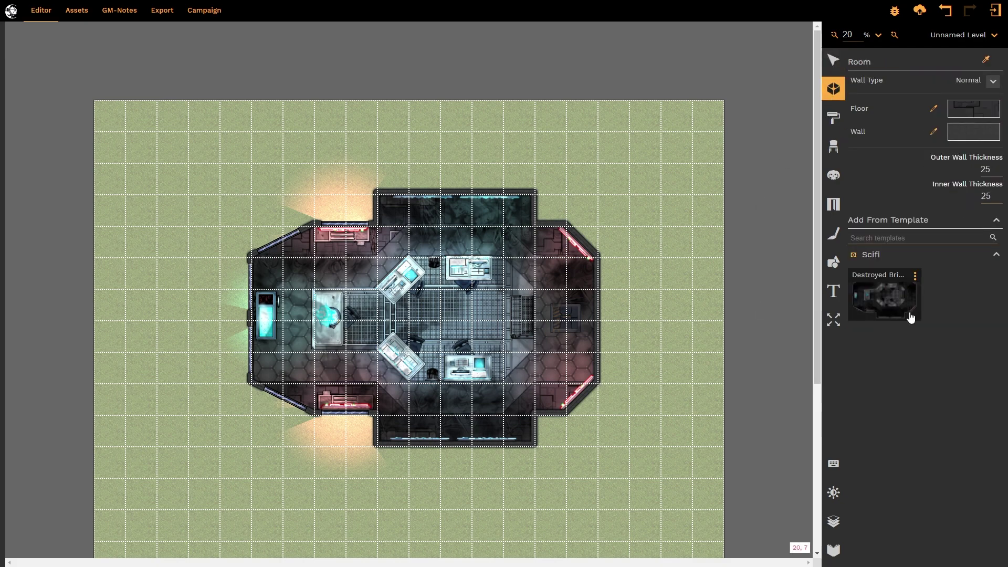
left_click(916, 277)
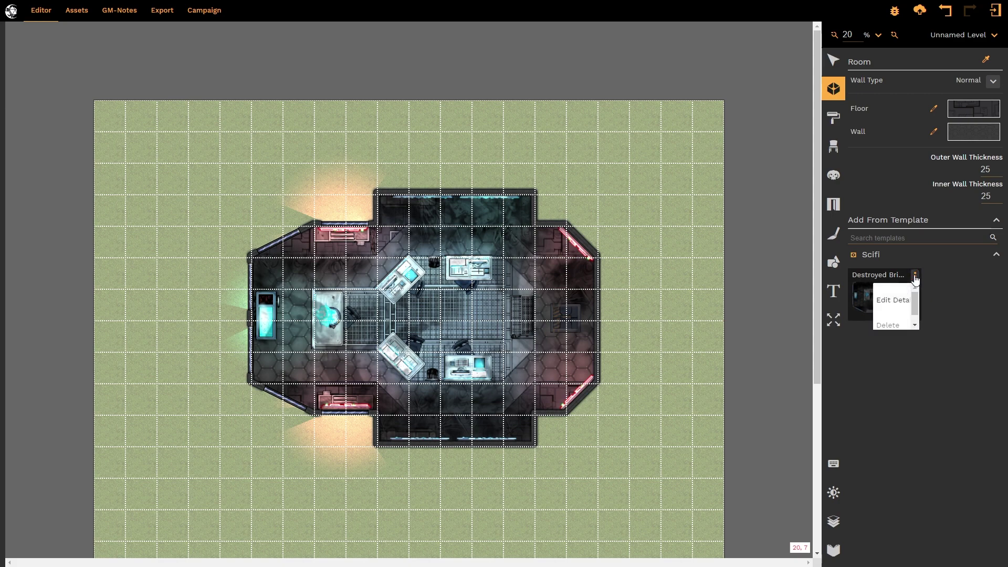
left_click(896, 300)
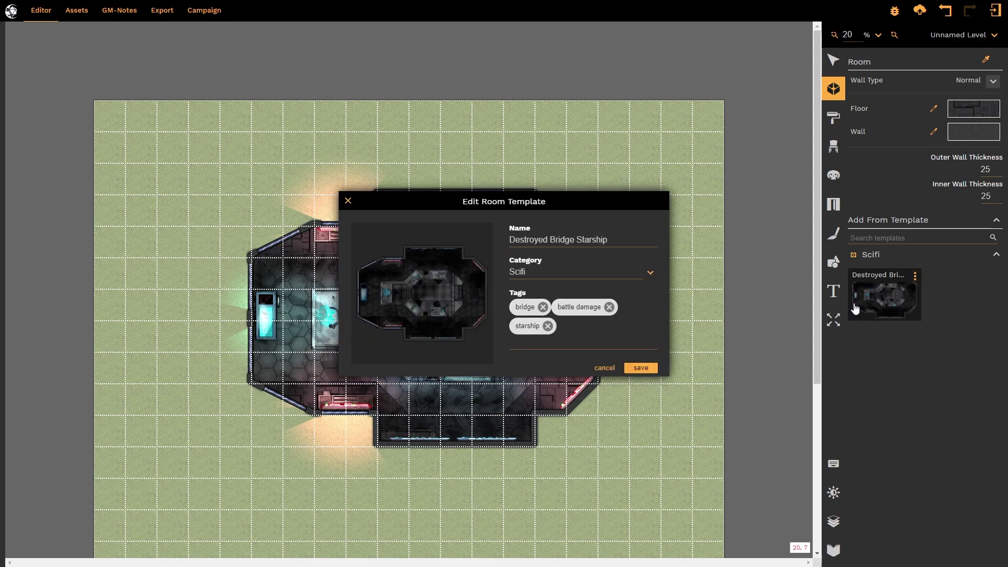
left_click(605, 367)
Delete the Destroyed Bridge Starship template from the library and confirm.
left_click(917, 276)
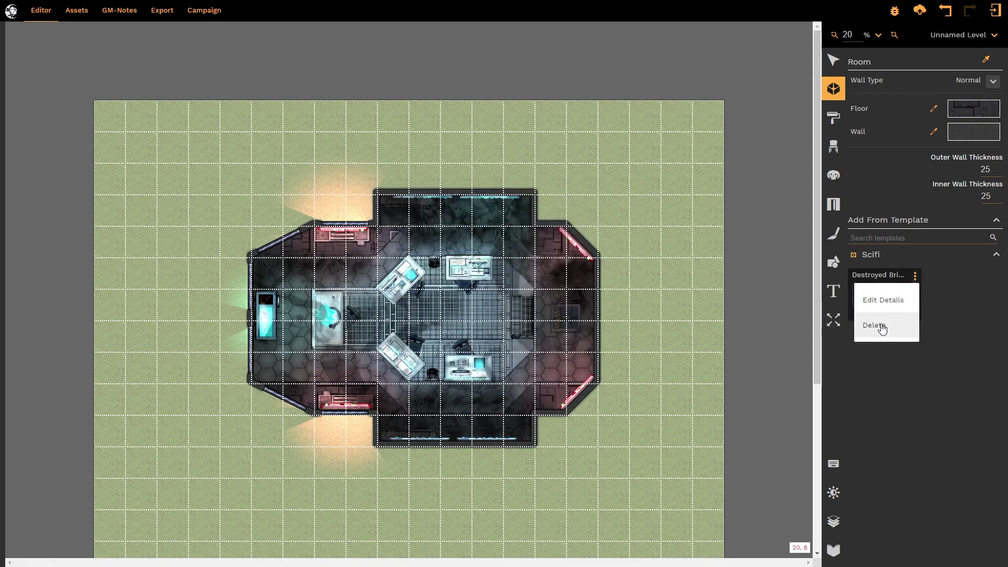
left_click(876, 326)
left_click(555, 61)
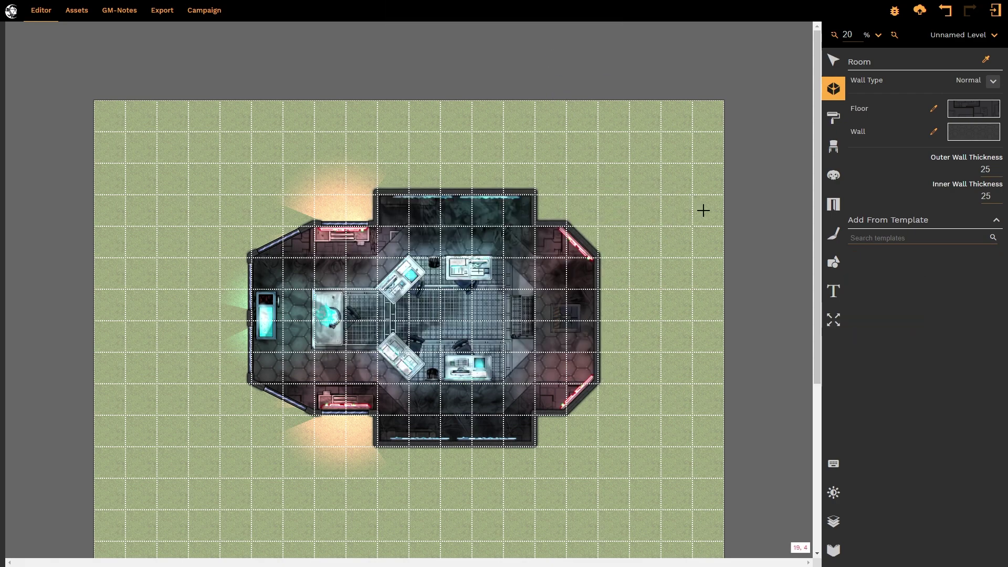